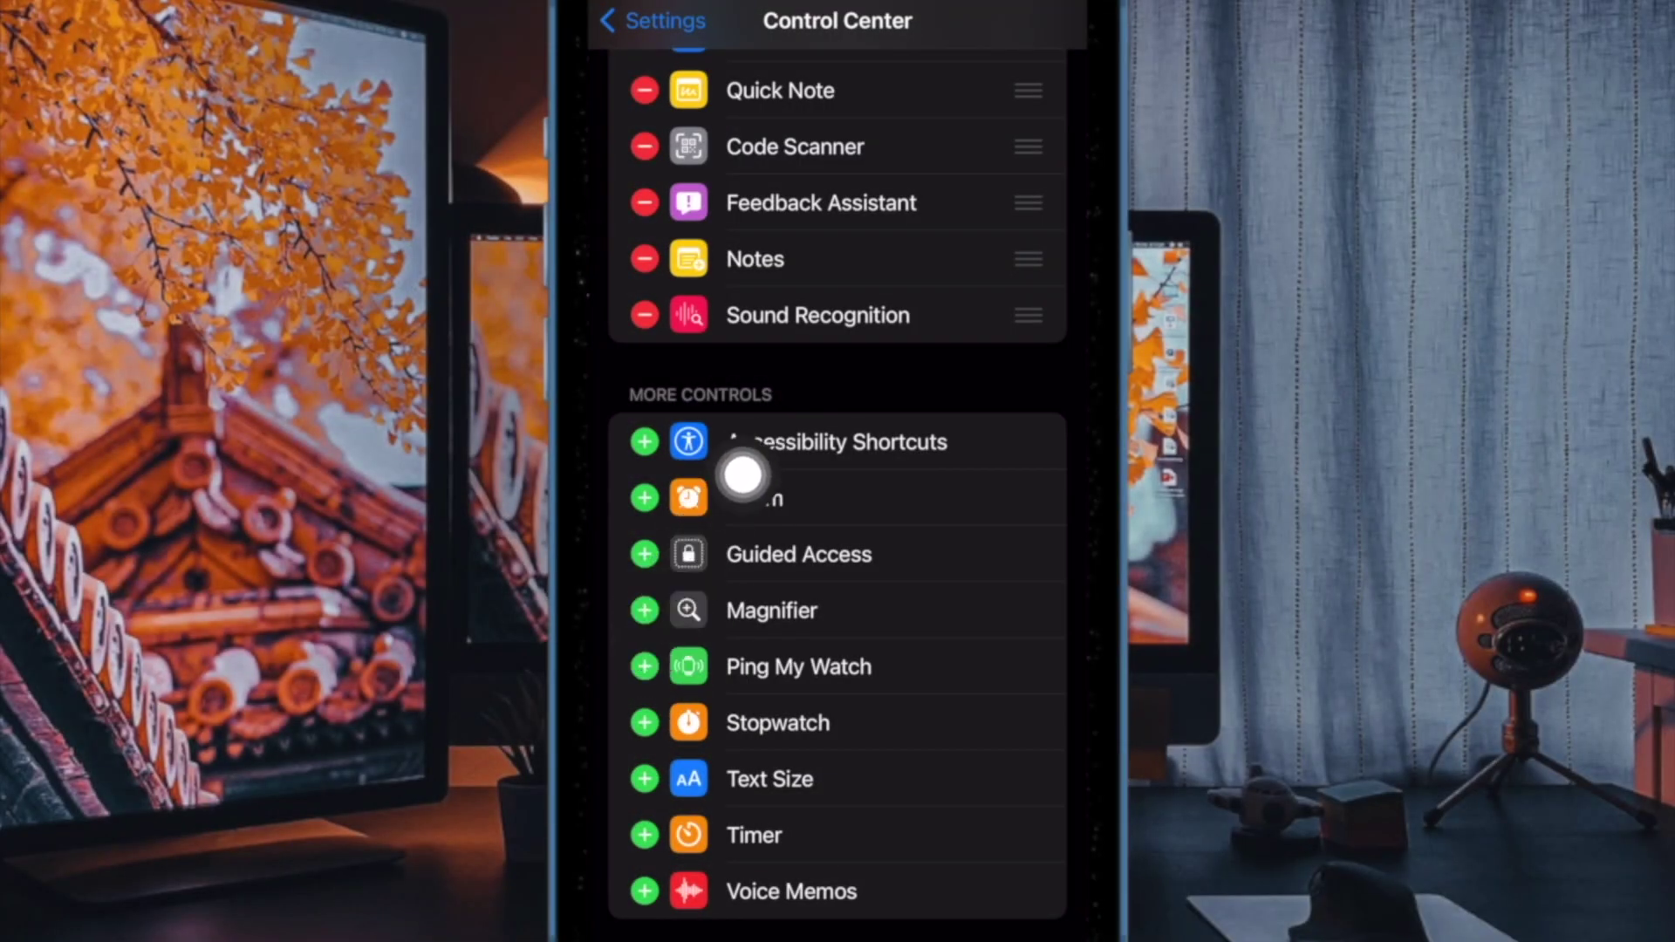
Add Ping My Watch from More Controls to Control Center's included controls
{"action": "left_click", "coordinate": [644, 666]}
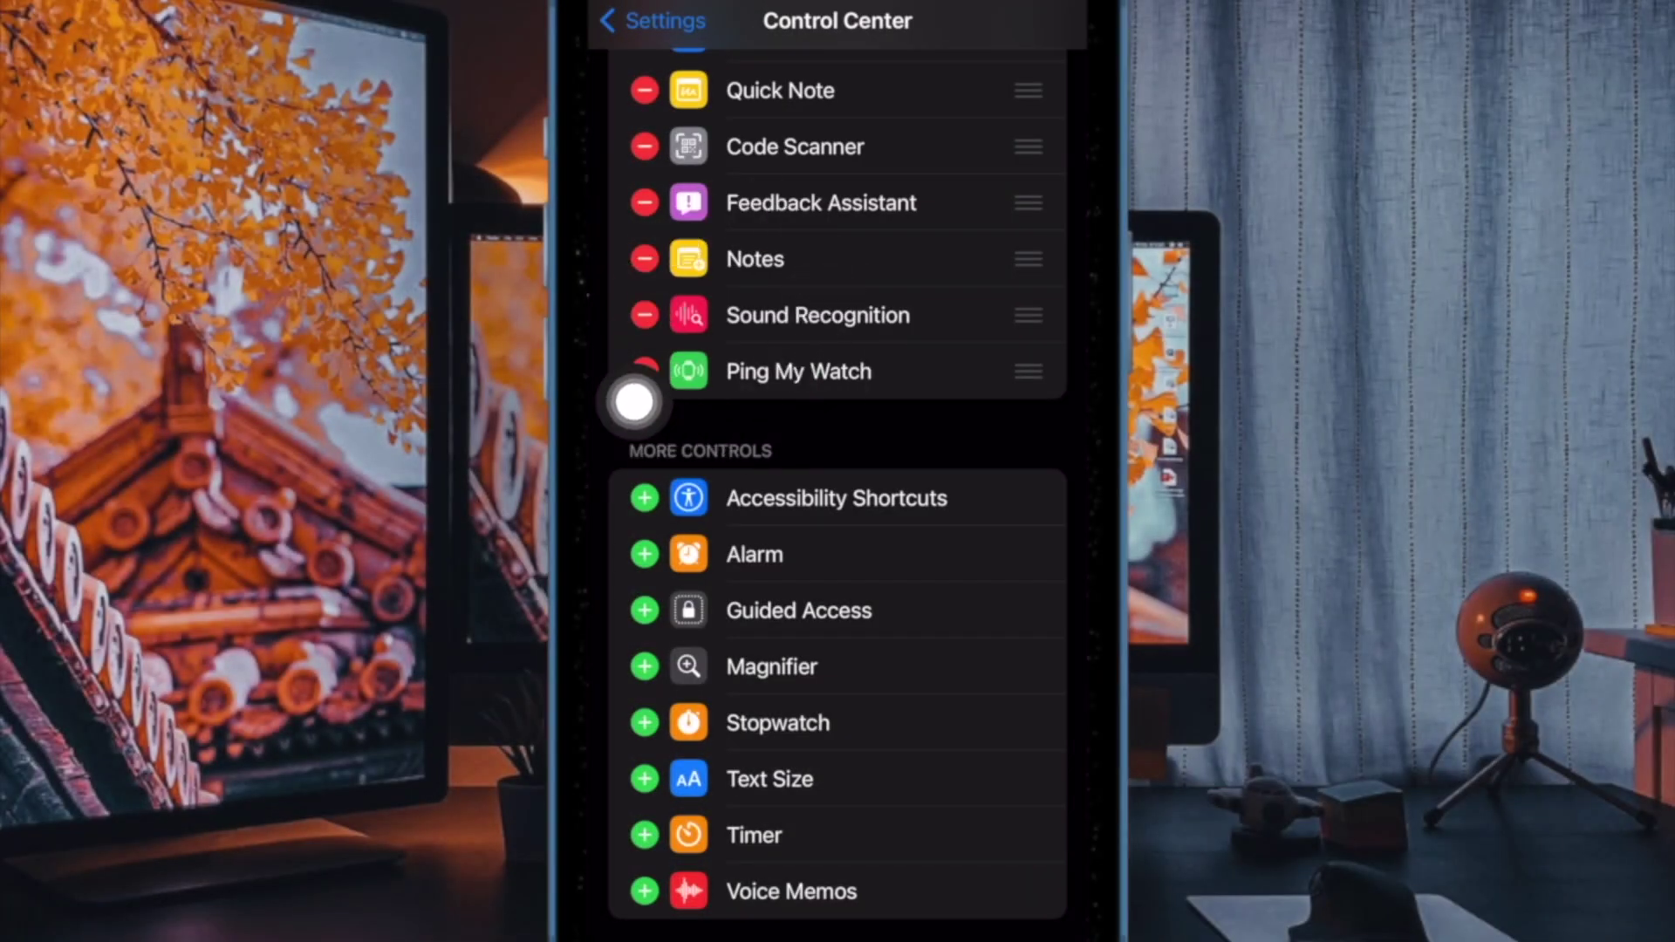